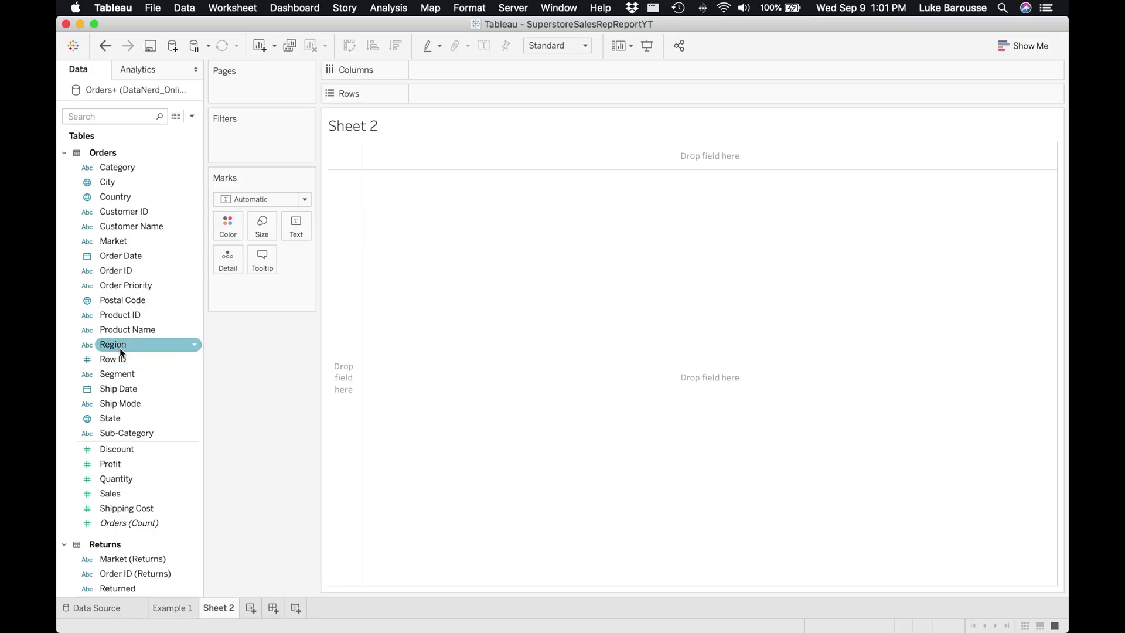
pyautogui.scroll(-4, 119, 345)
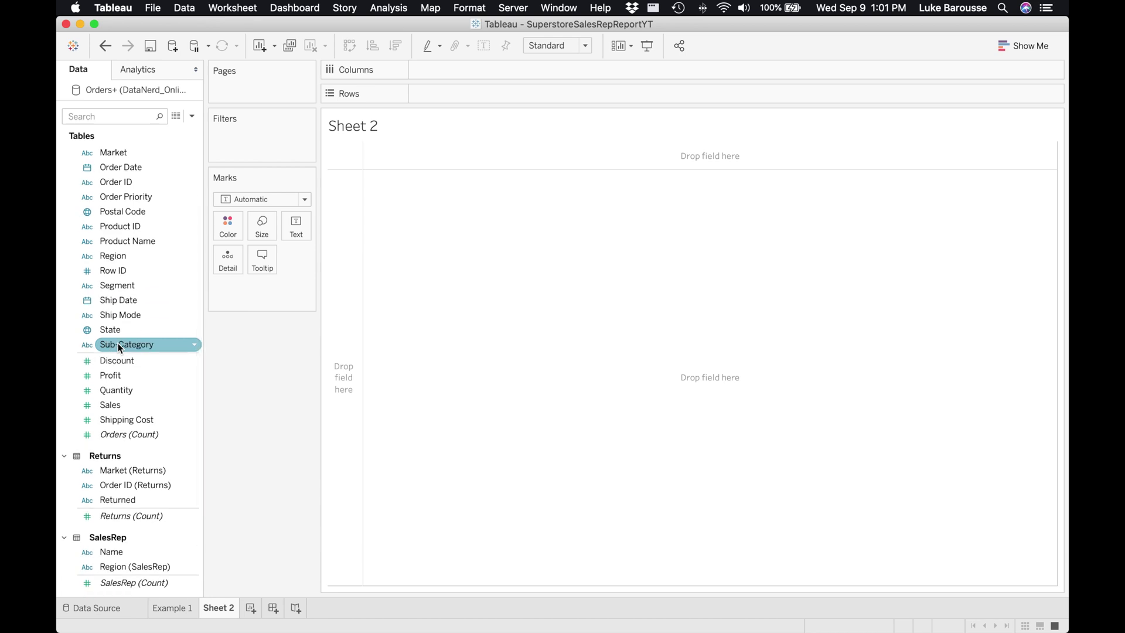
pyautogui.scroll(4, 119, 346)
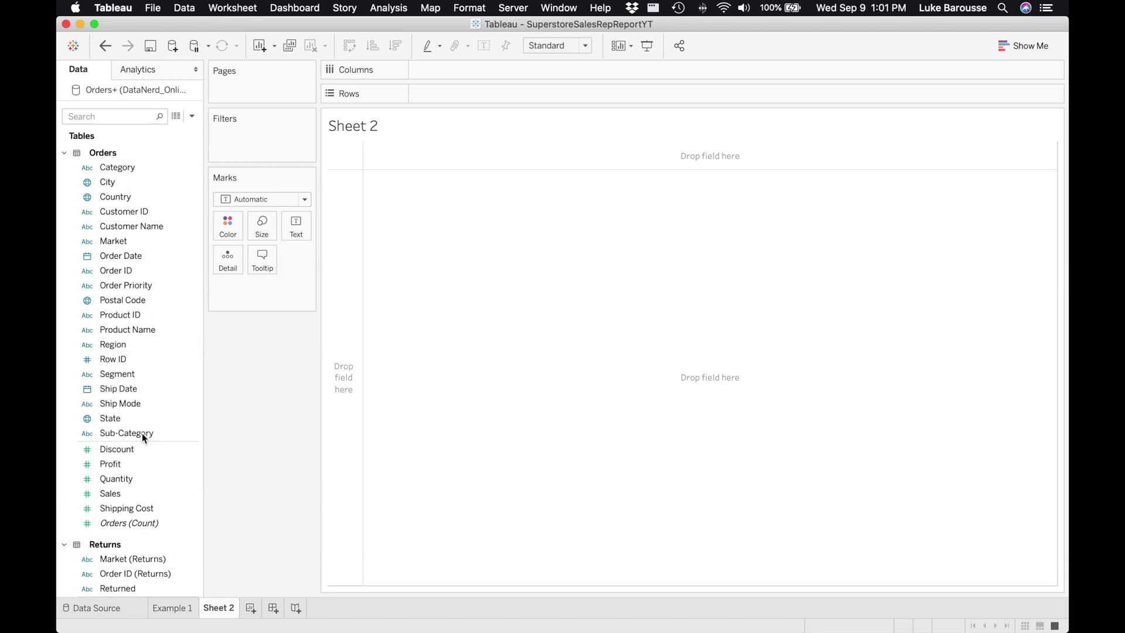
pyautogui.click(156, 443)
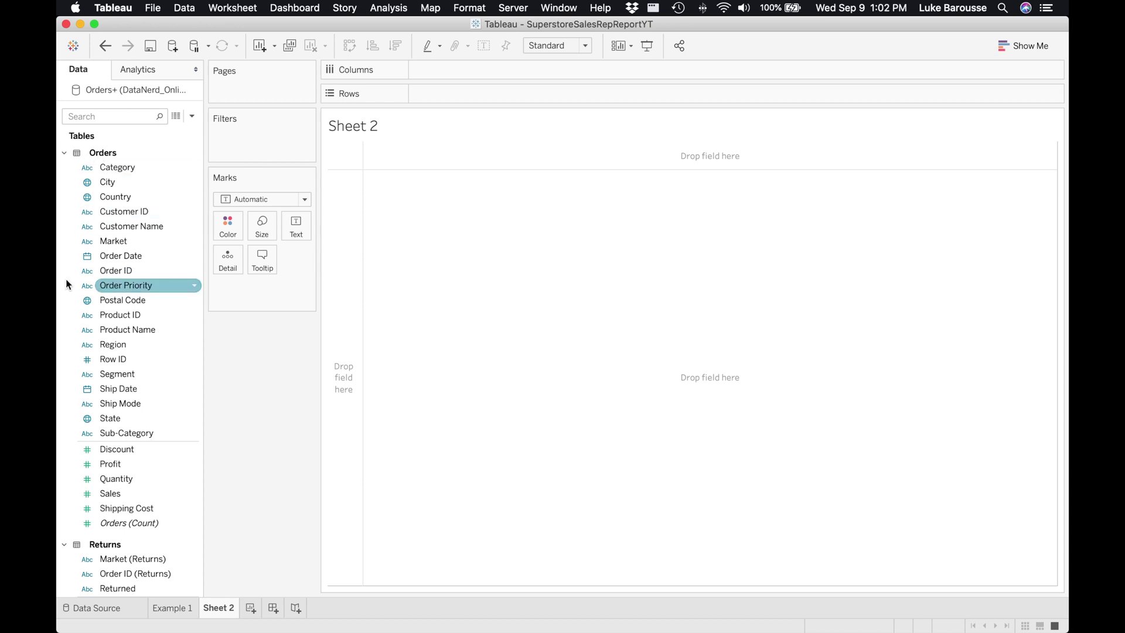
pyautogui.scroll(-5, 66, 279)
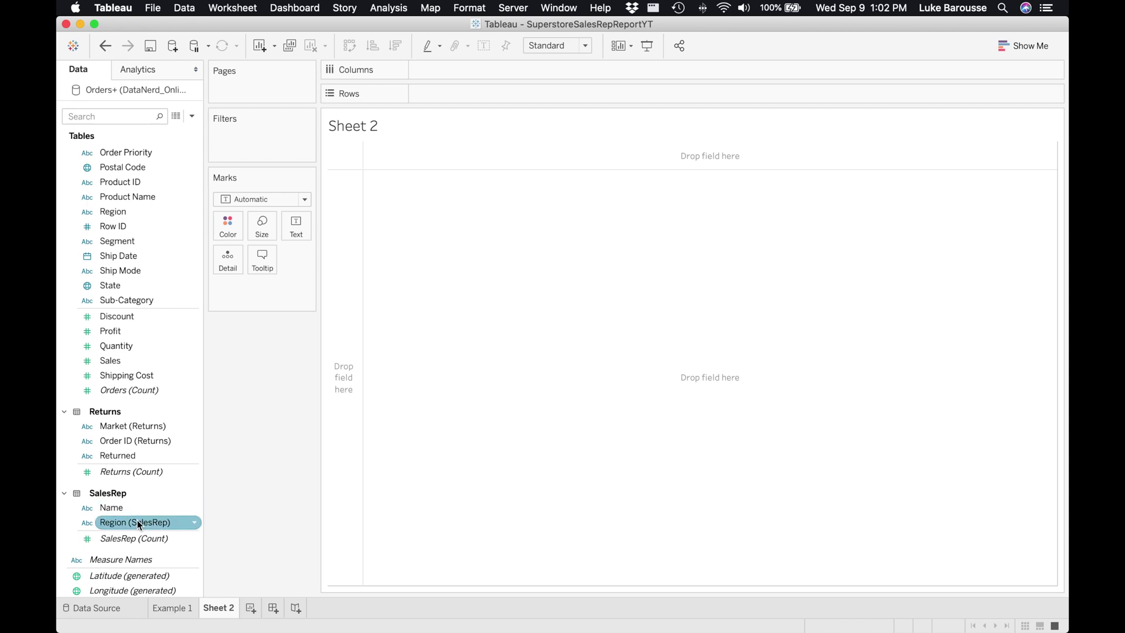
pyautogui.scroll(-2, 152, 390)
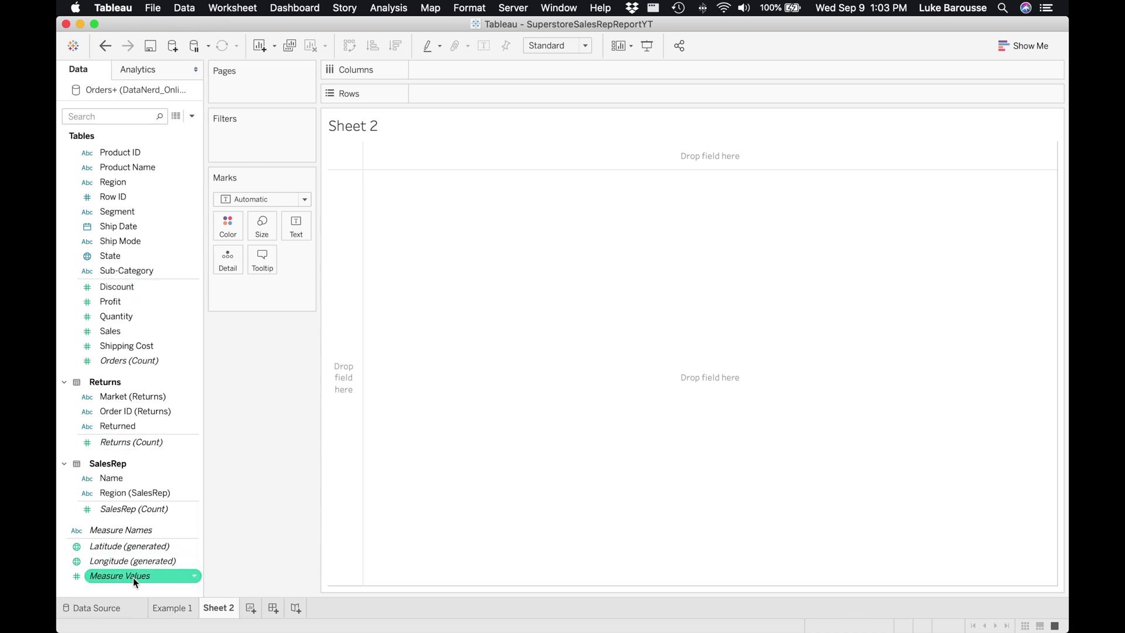
pyautogui.moveTo(133, 578)
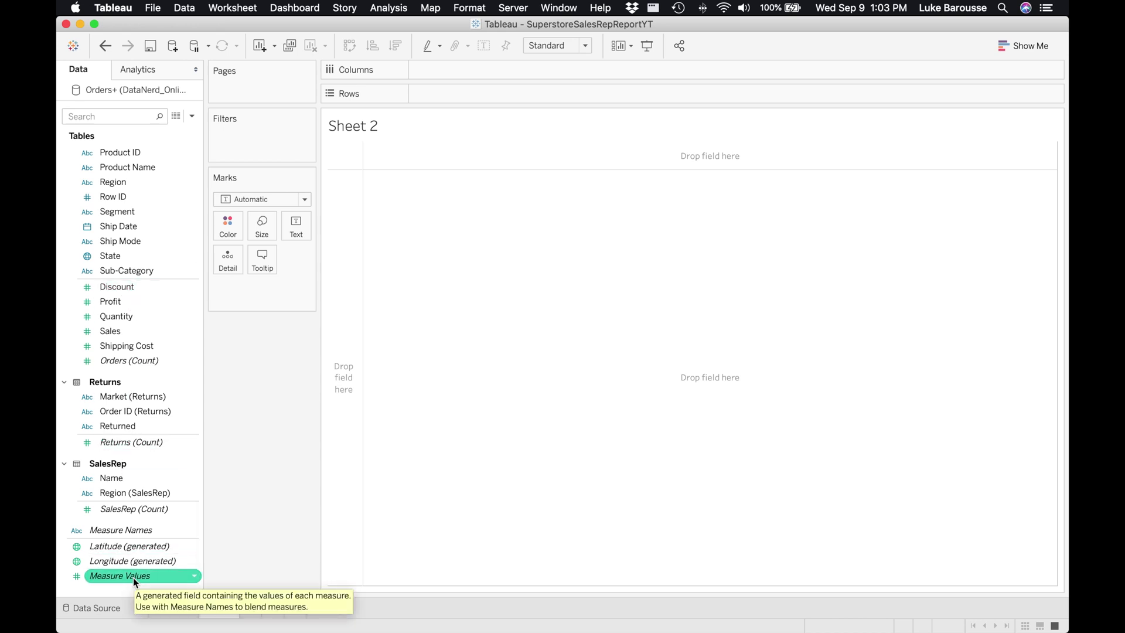
# Plot all eight measures as bars on Sheet 2 and label each bar with its value.
pyautogui.doubleClick(130, 576)
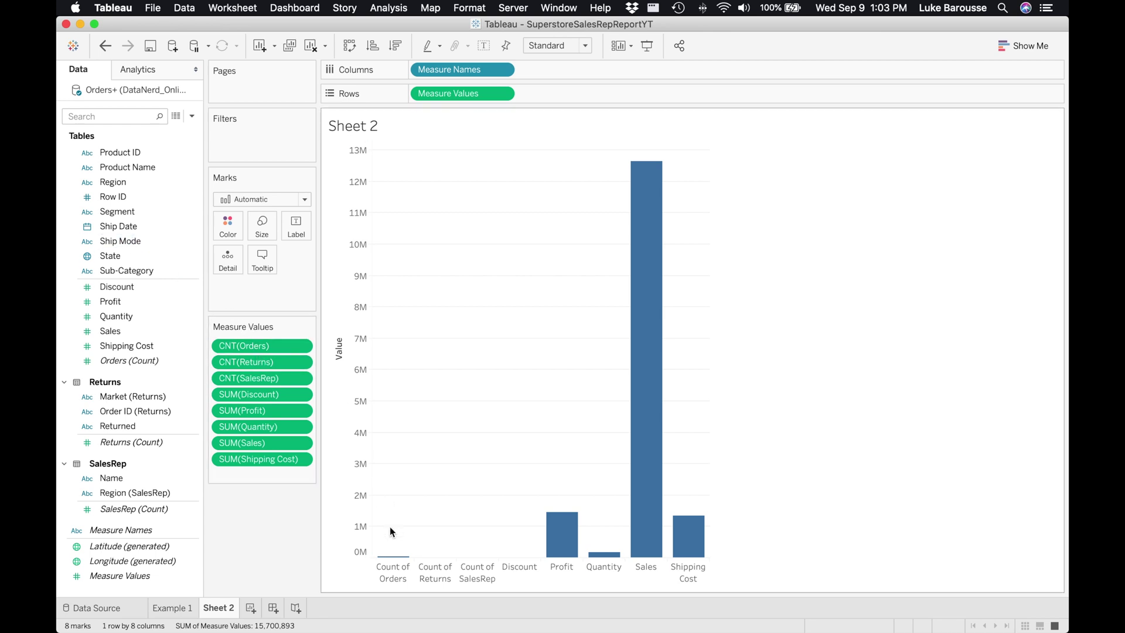
pyautogui.click(296, 225)
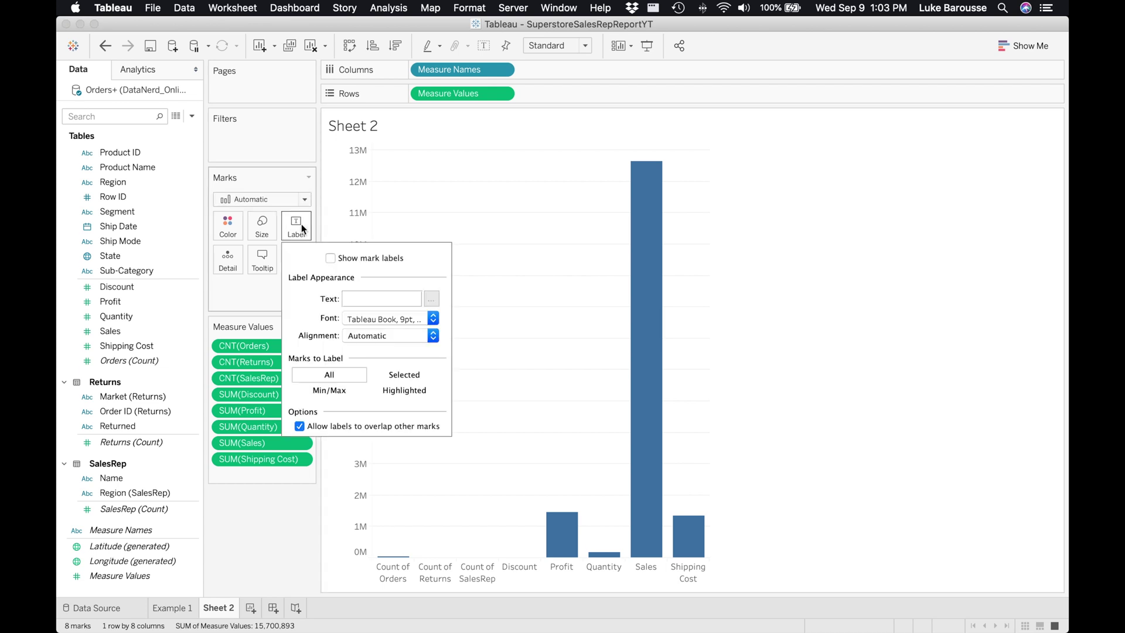
pyautogui.click(330, 258)
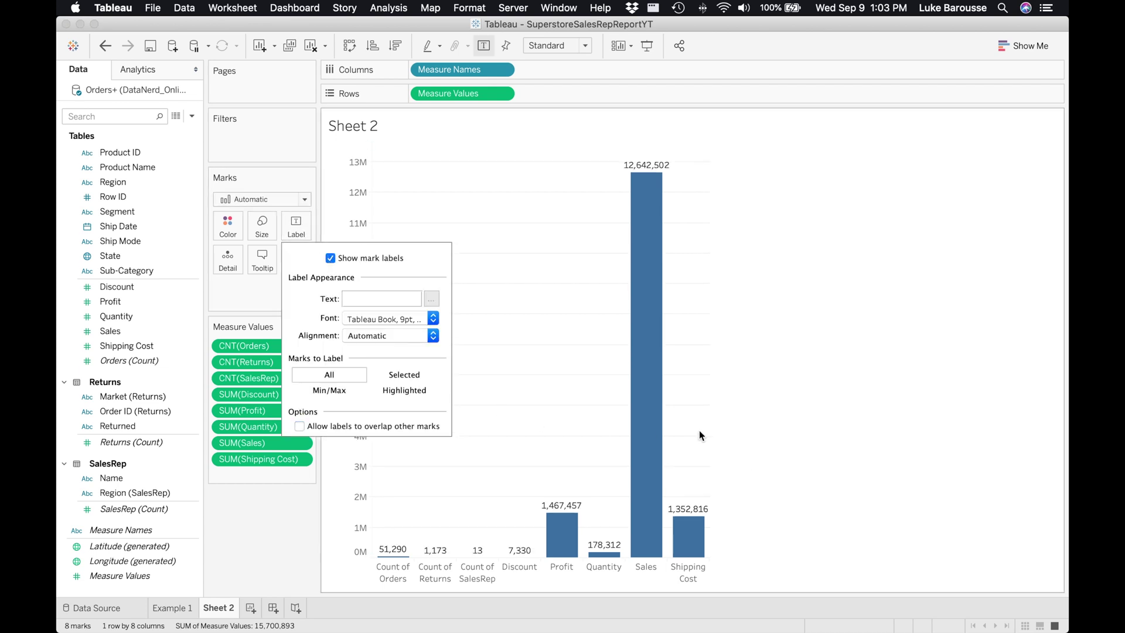
pyautogui.click(656, 442)
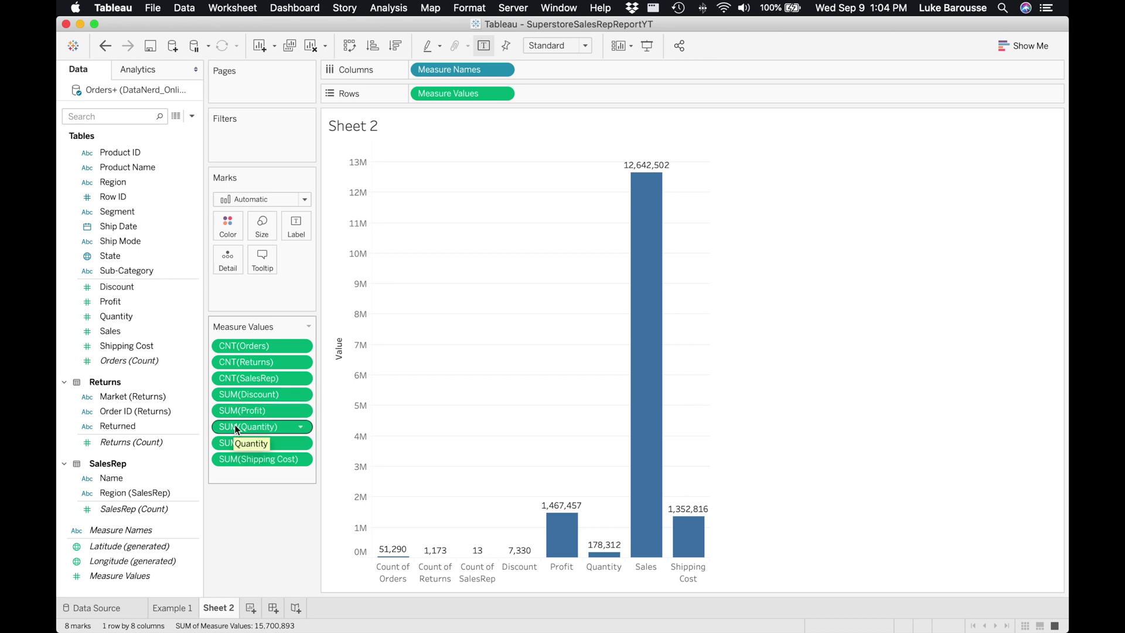
# Change the Discount measure from a sum to an average.
pyautogui.click(300, 395)
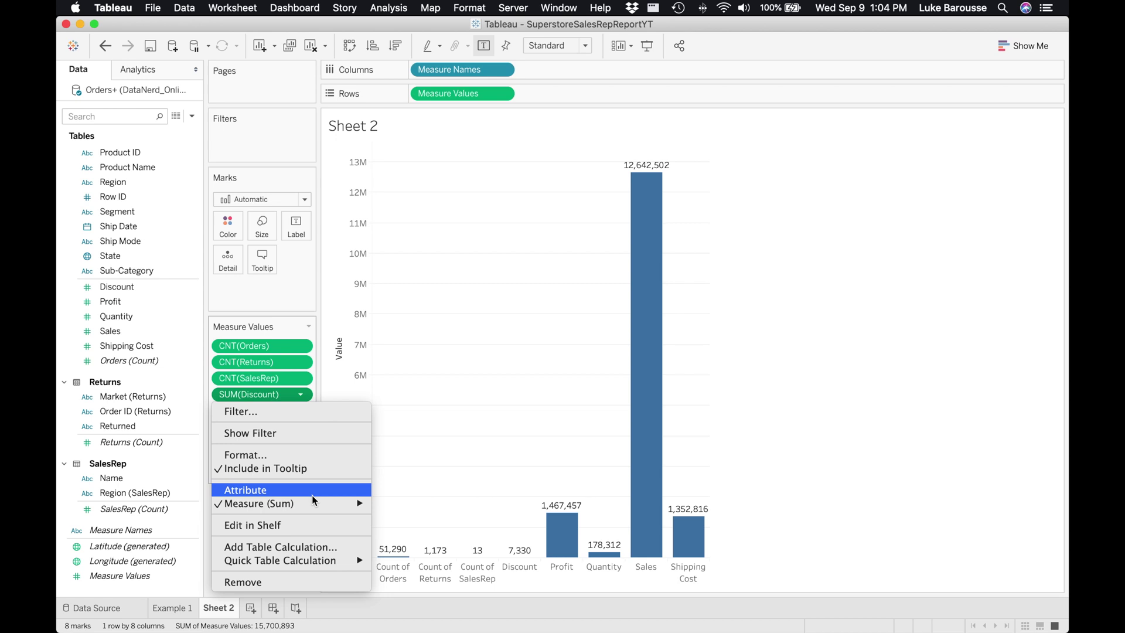
pyautogui.moveTo(312, 502)
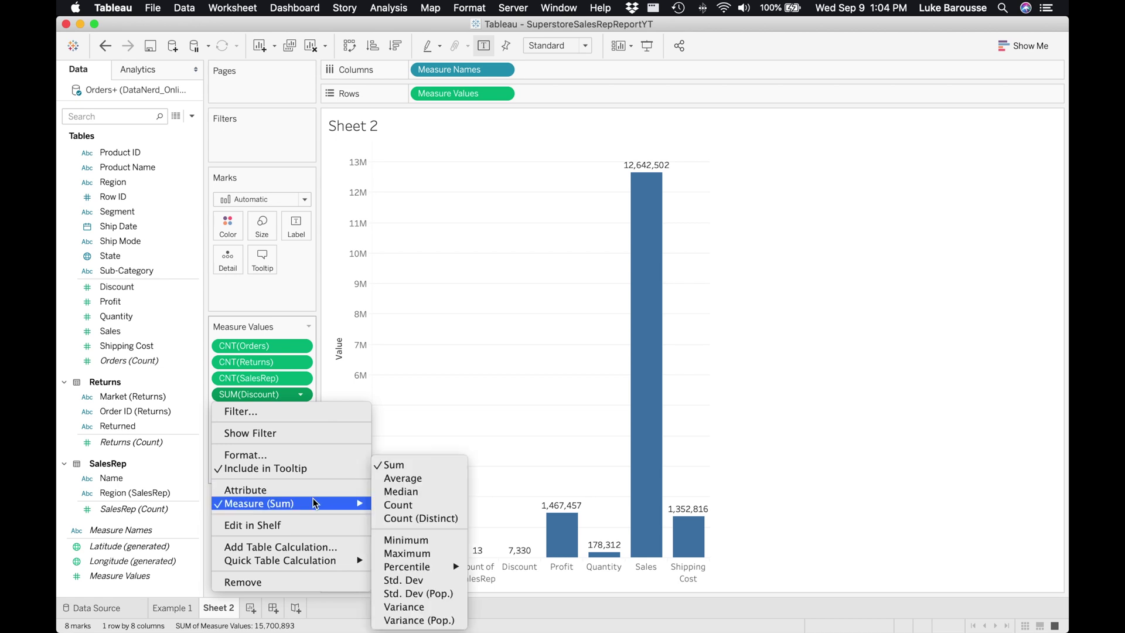
pyautogui.click(397, 481)
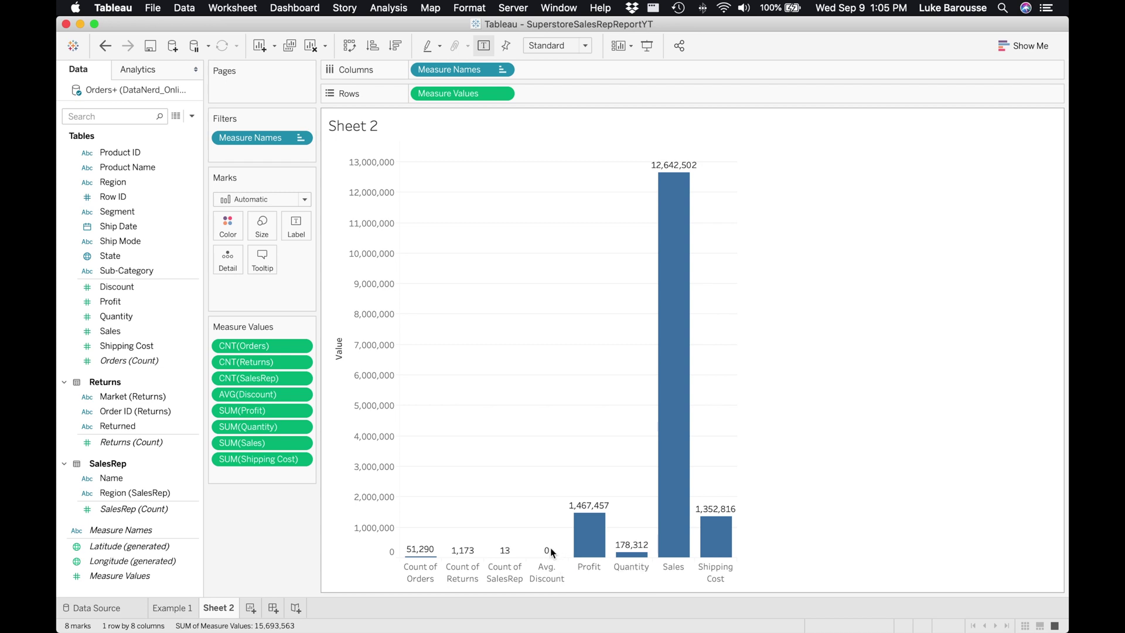
# Format AVG(Discount) as a custom number with 2 decimal places, showing 0.14.
pyautogui.rightClick(550, 547)
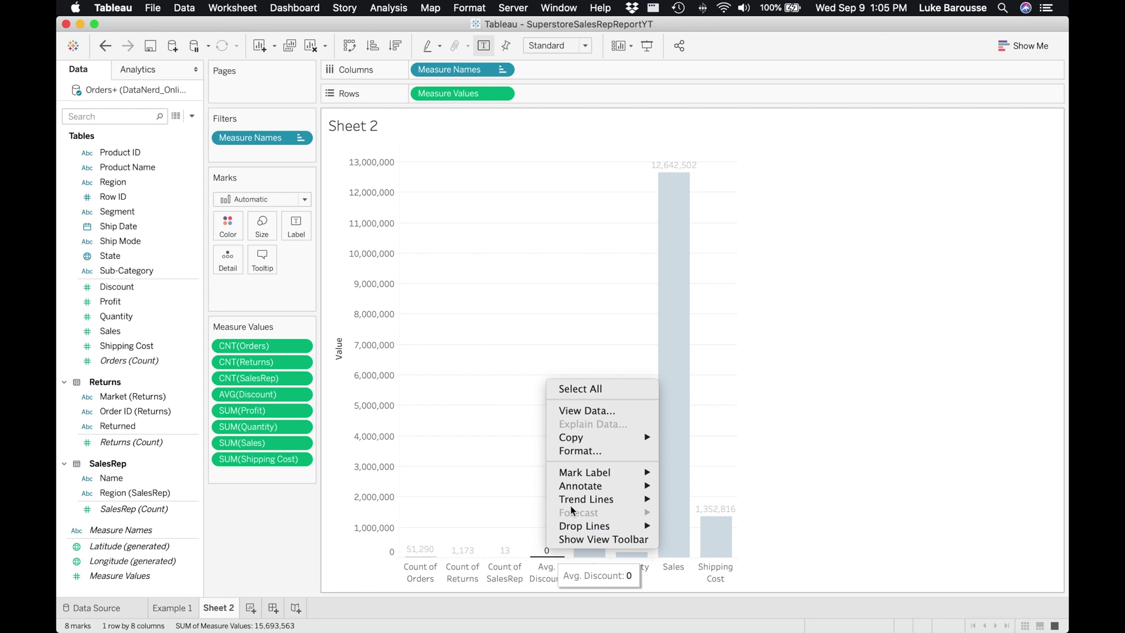
pyautogui.click(578, 451)
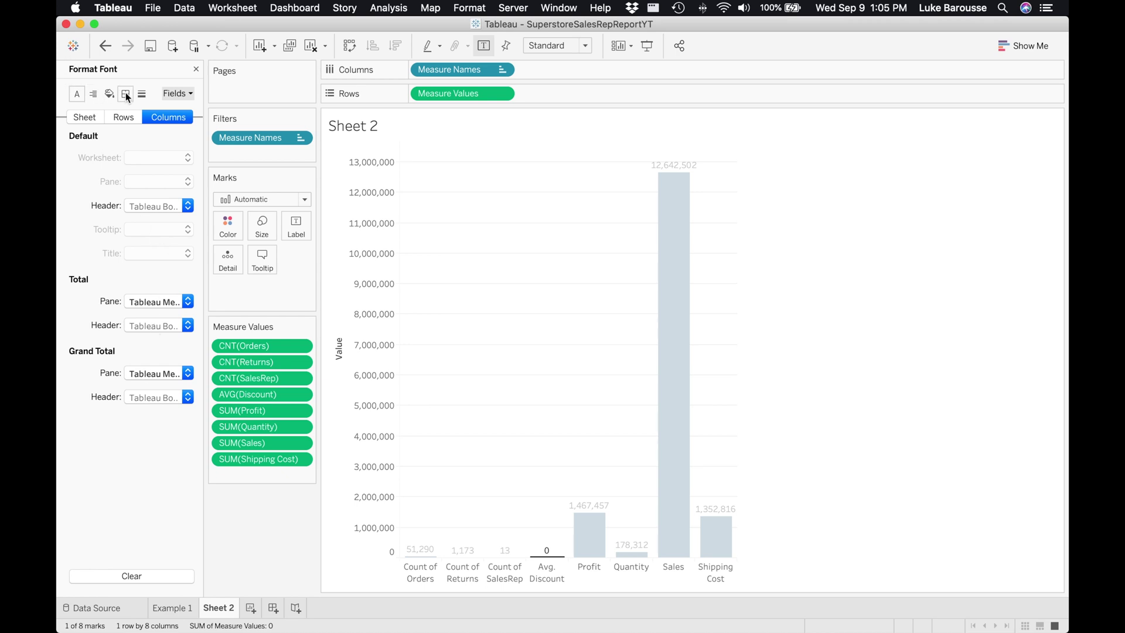
pyautogui.click(189, 93)
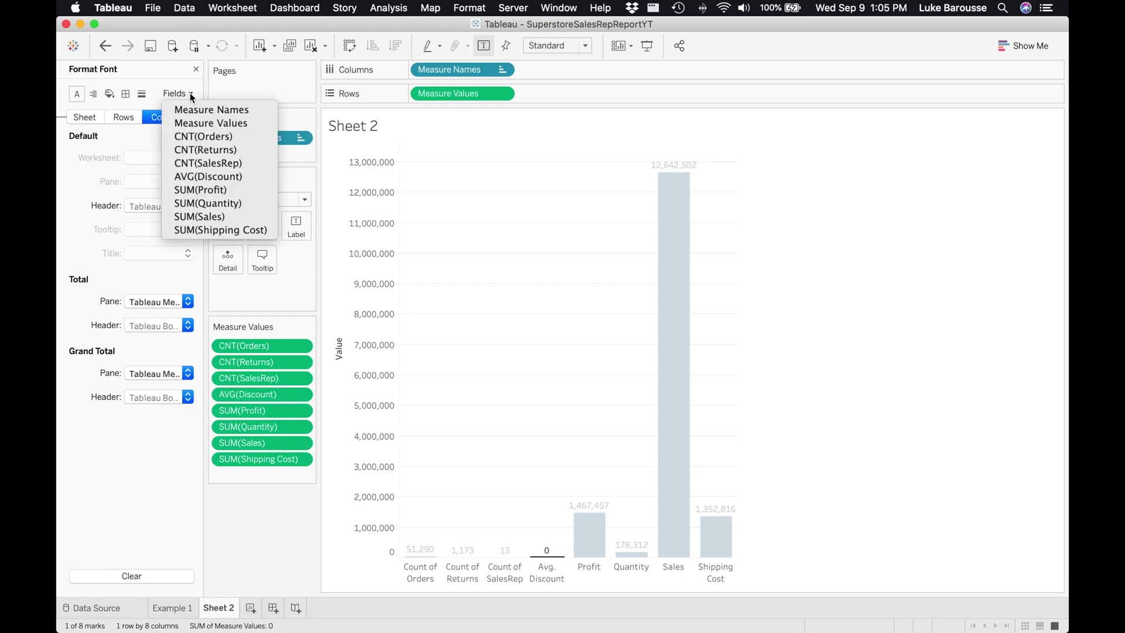
pyautogui.click(196, 176)
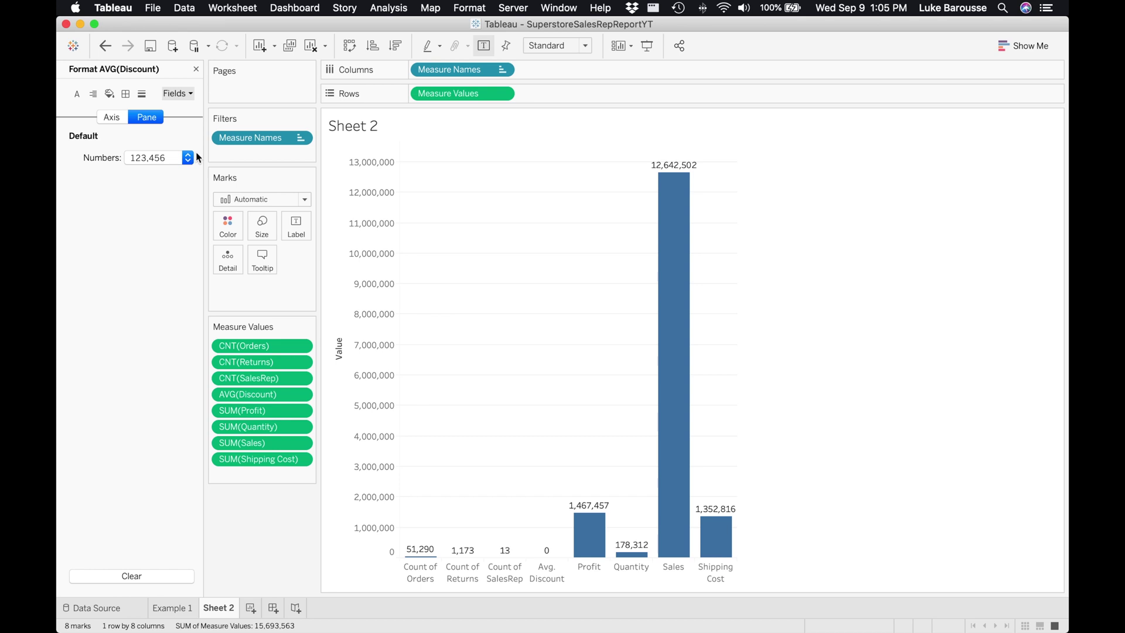
pyautogui.click(187, 157)
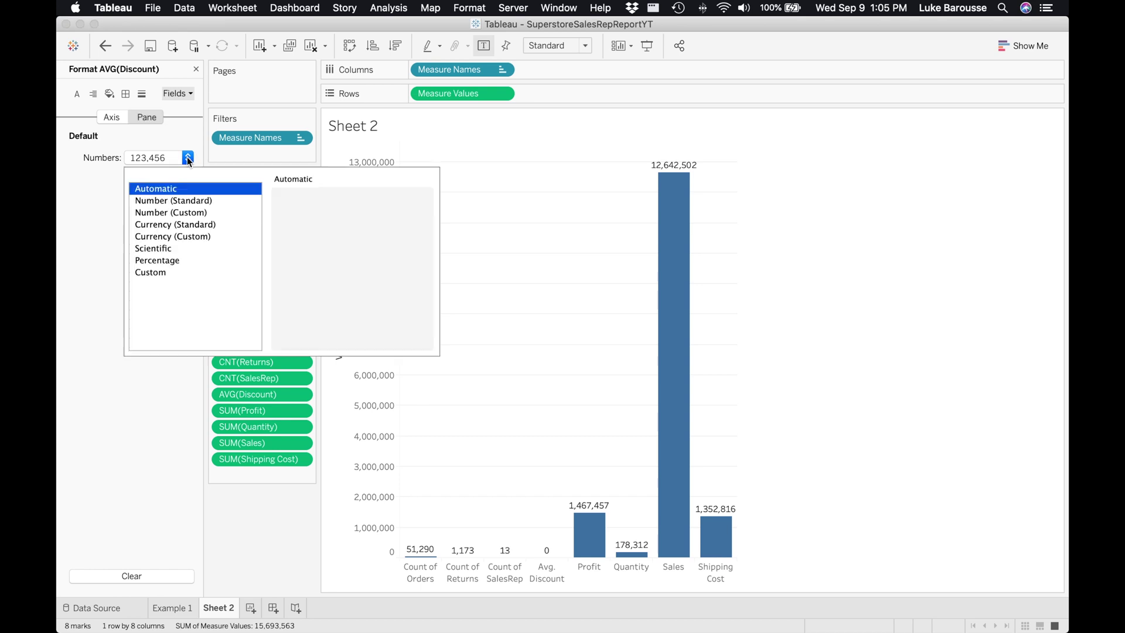
pyautogui.click(183, 213)
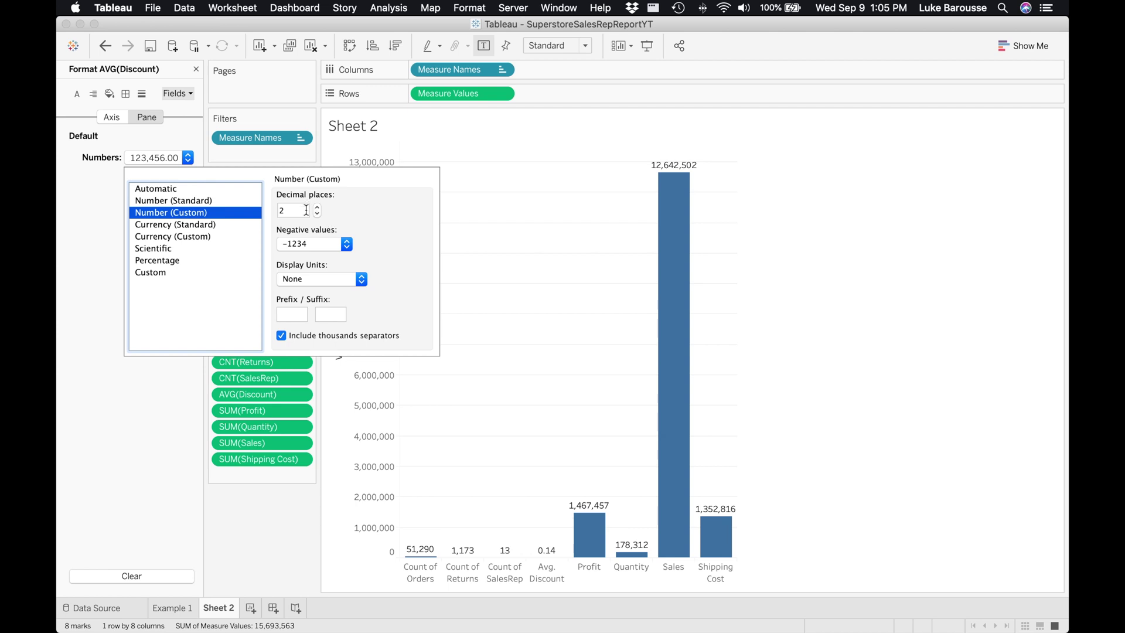
pyautogui.click(143, 400)
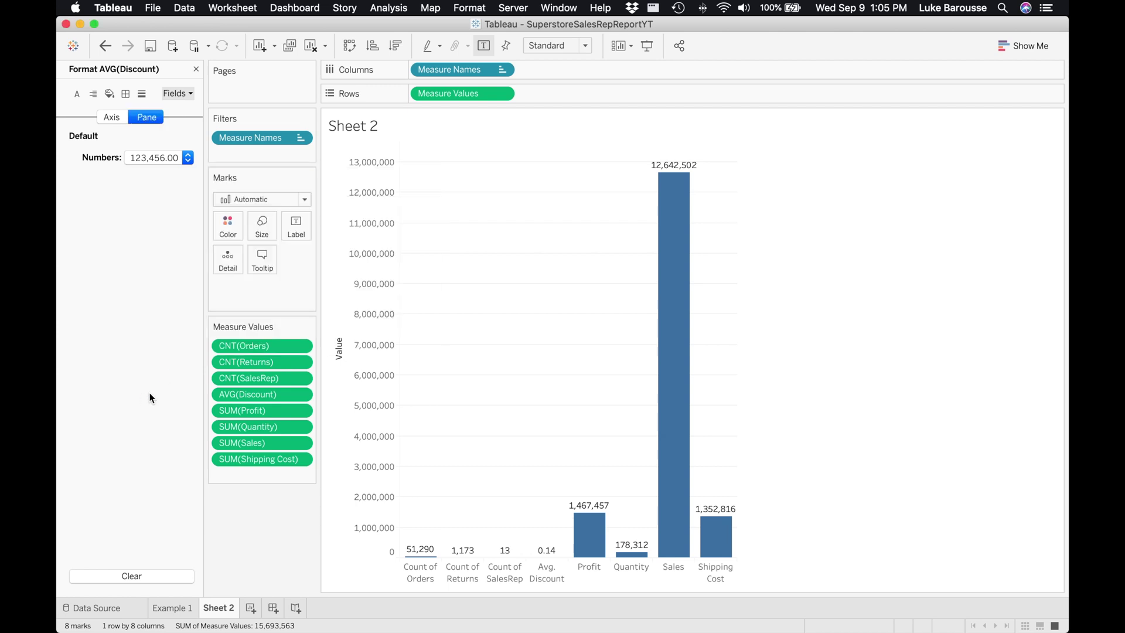
pyautogui.click(196, 69)
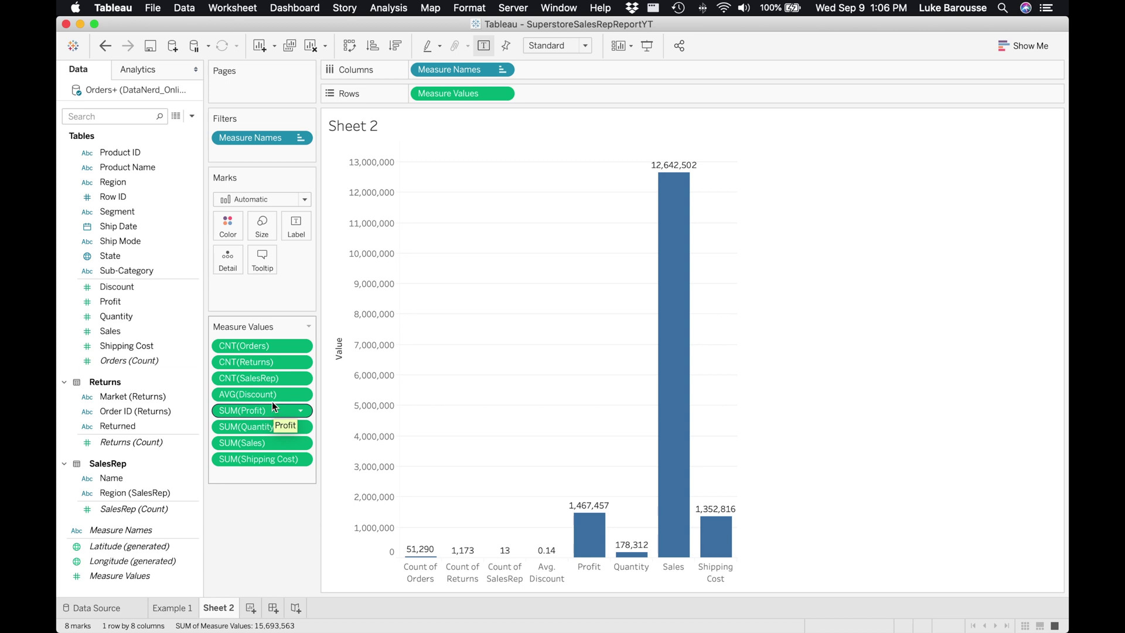
# Open and close the options menus for the order count and average discount measures.
pyautogui.click(301, 348)
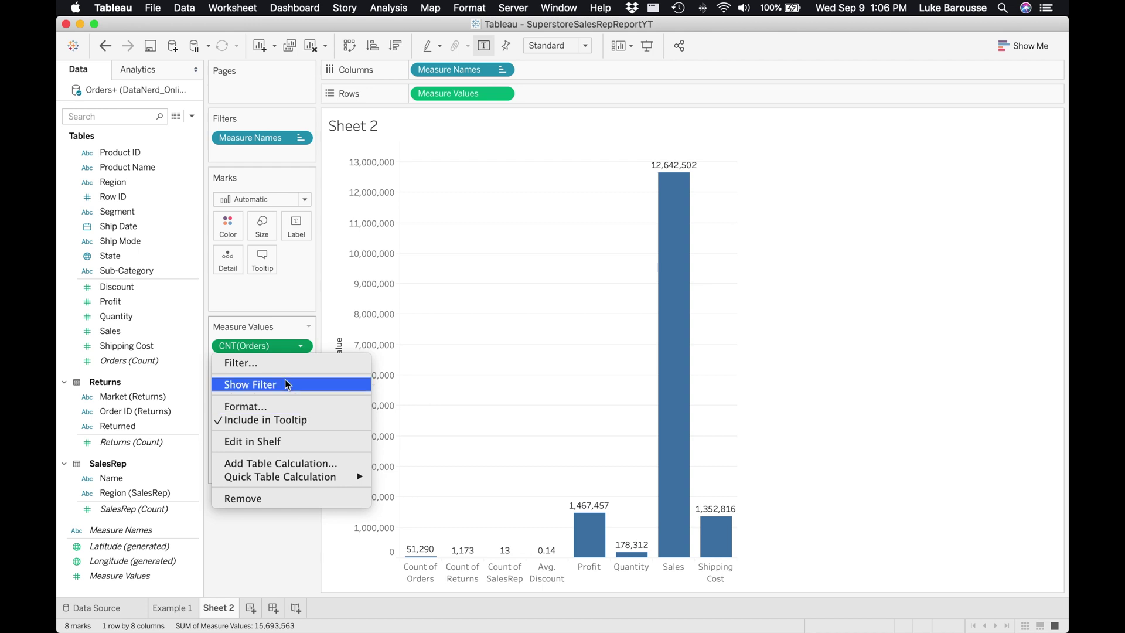
pyautogui.click(250, 543)
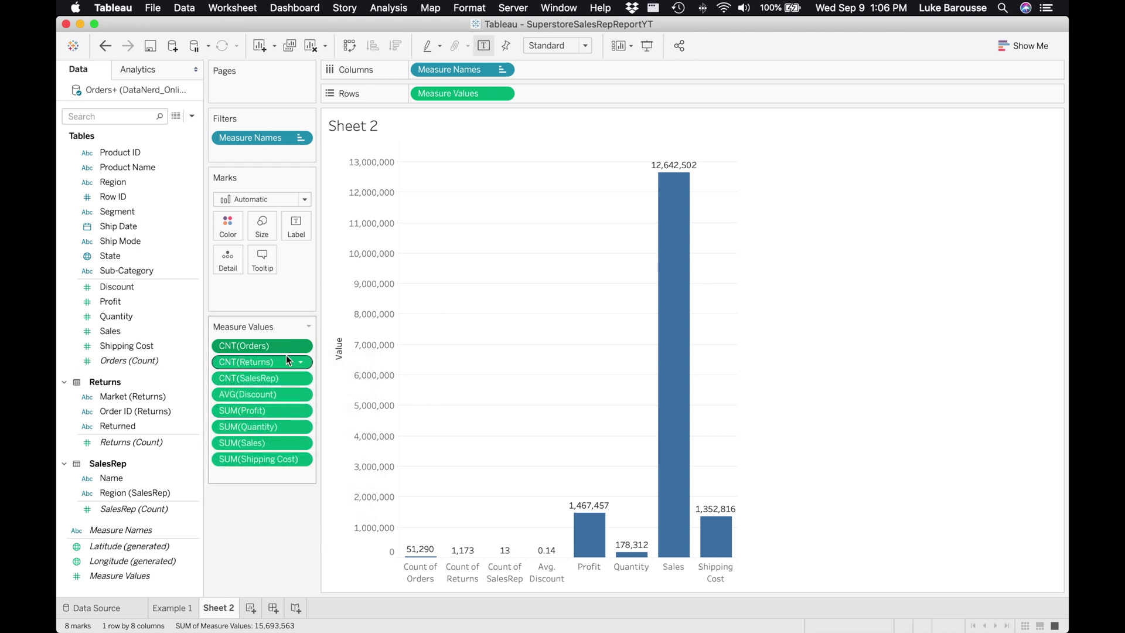
pyautogui.click(298, 395)
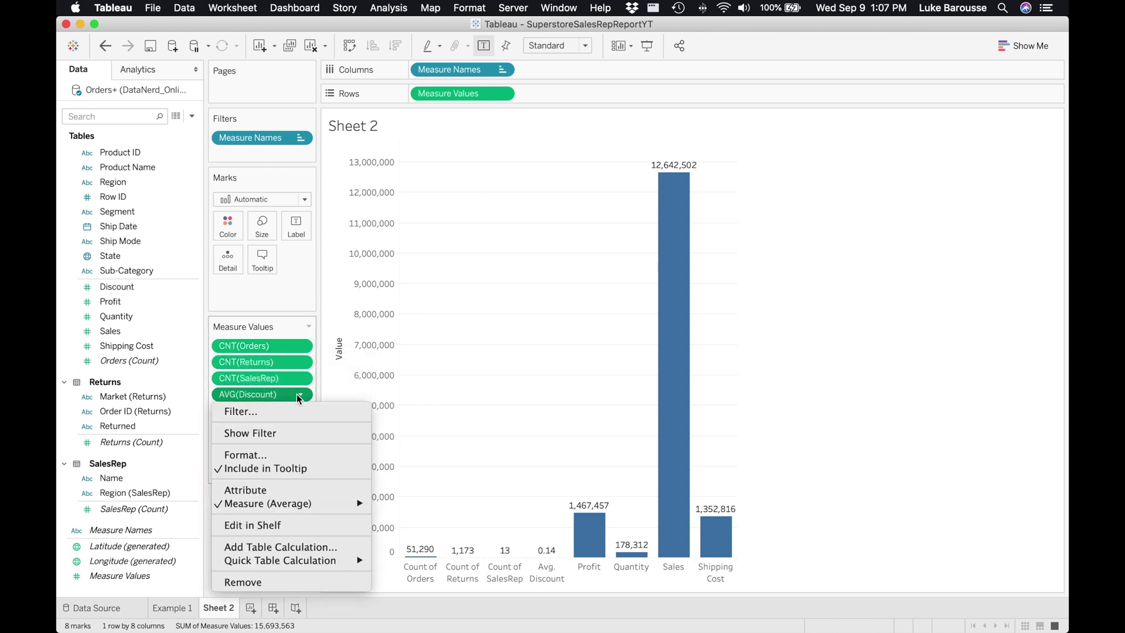
pyautogui.moveTo(317, 503)
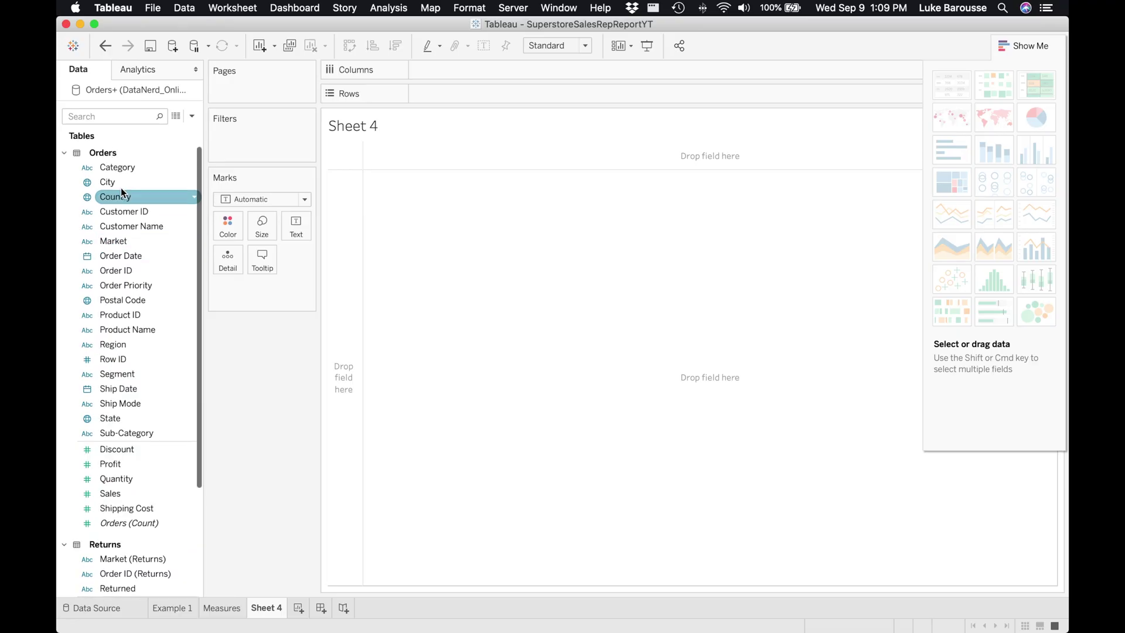
# Build a summed Sales text table by Category and Sub-Category, then add Sheet 5.
pyautogui.moveTo(115, 170); pyautogui.dragTo(452, 97)
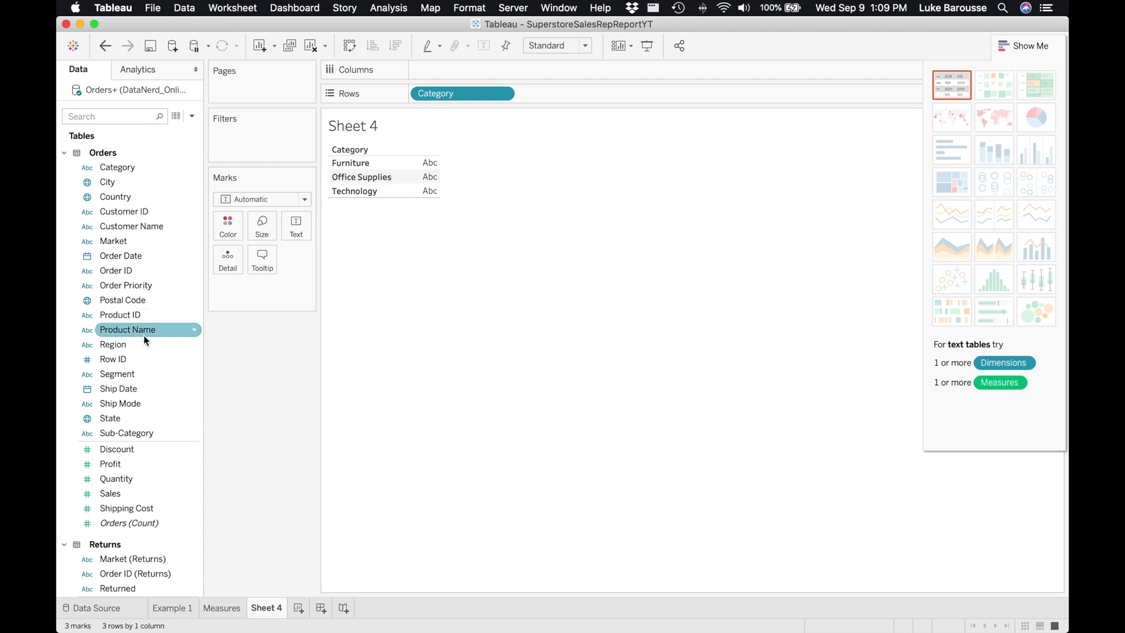
pyautogui.moveTo(120, 433); pyautogui.dragTo(540, 93)
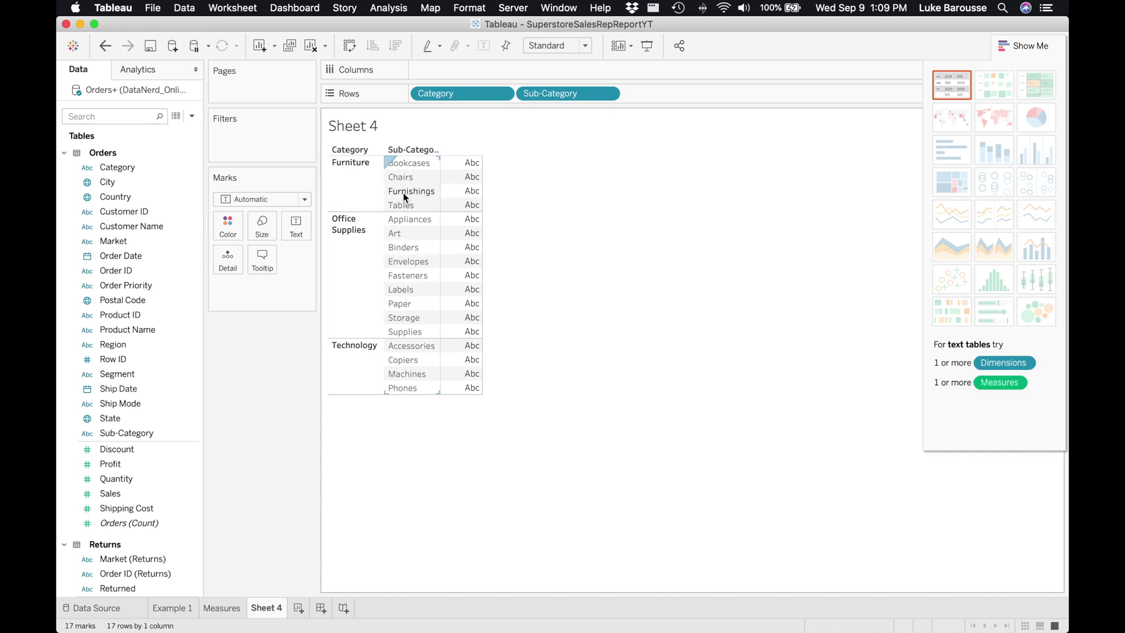
pyautogui.moveTo(471, 160)
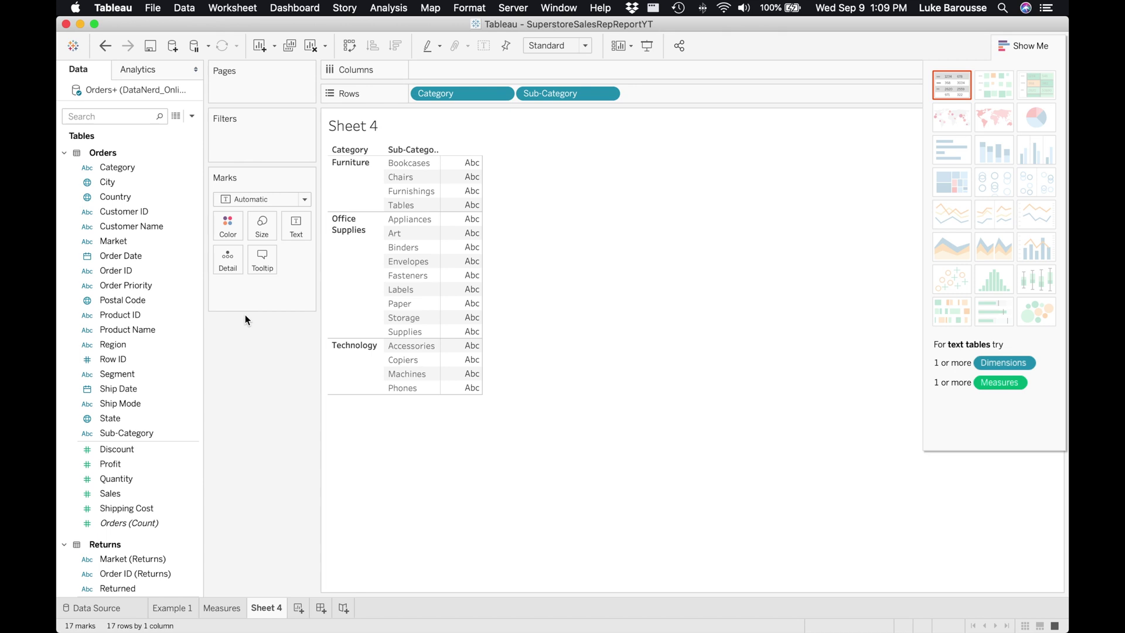
pyautogui.click(106, 497)
pyautogui.moveTo(106, 497); pyautogui.dragTo(290, 226)
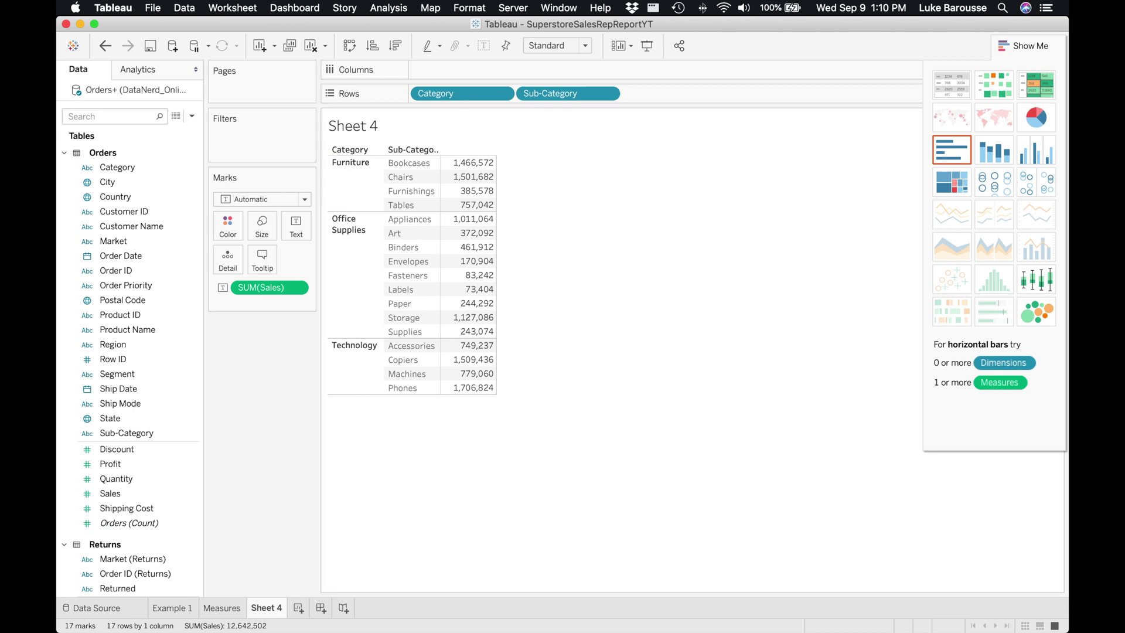
pyautogui.click(298, 609)
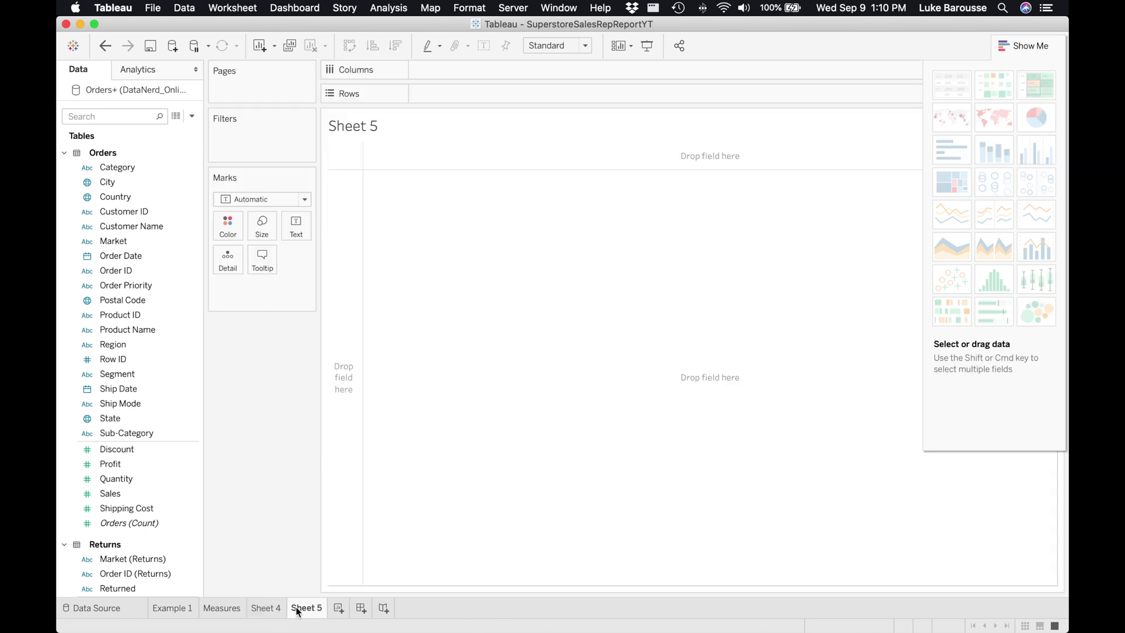
# Put the Country field on Rows to list every country.
pyautogui.click(148, 422)
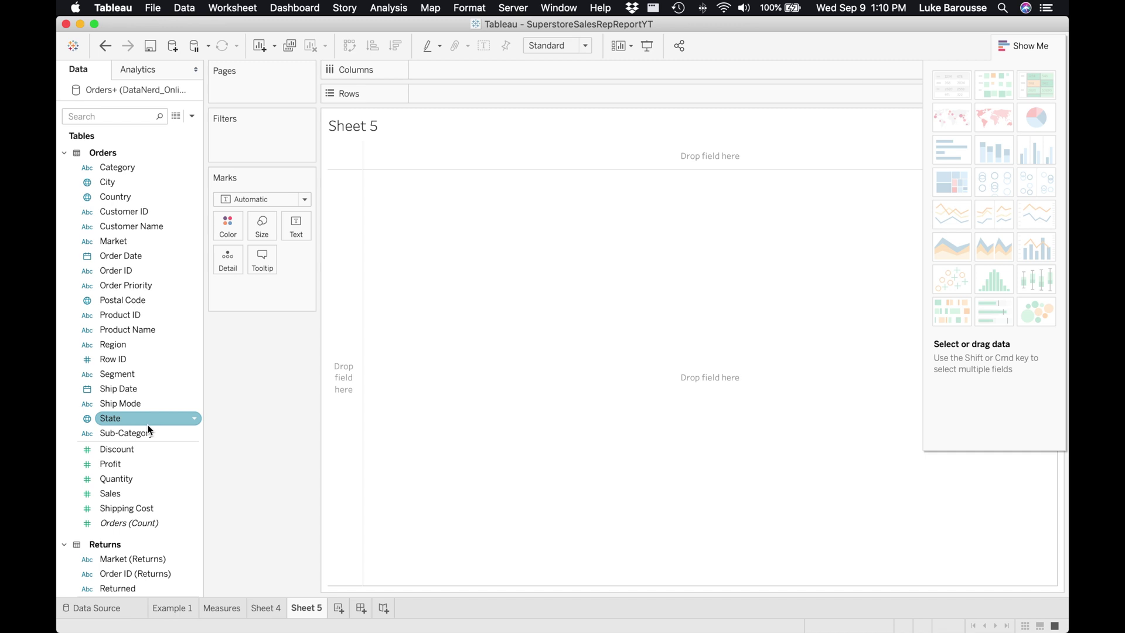
pyautogui.click(142, 390)
pyautogui.click(143, 254)
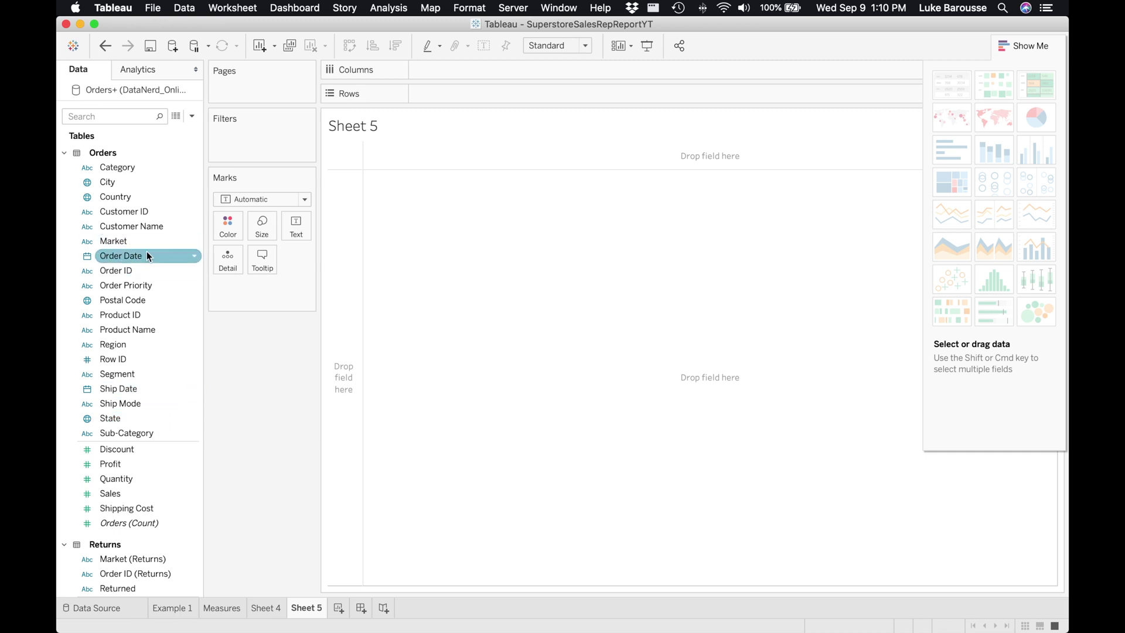
pyautogui.click(131, 212)
pyautogui.click(126, 202)
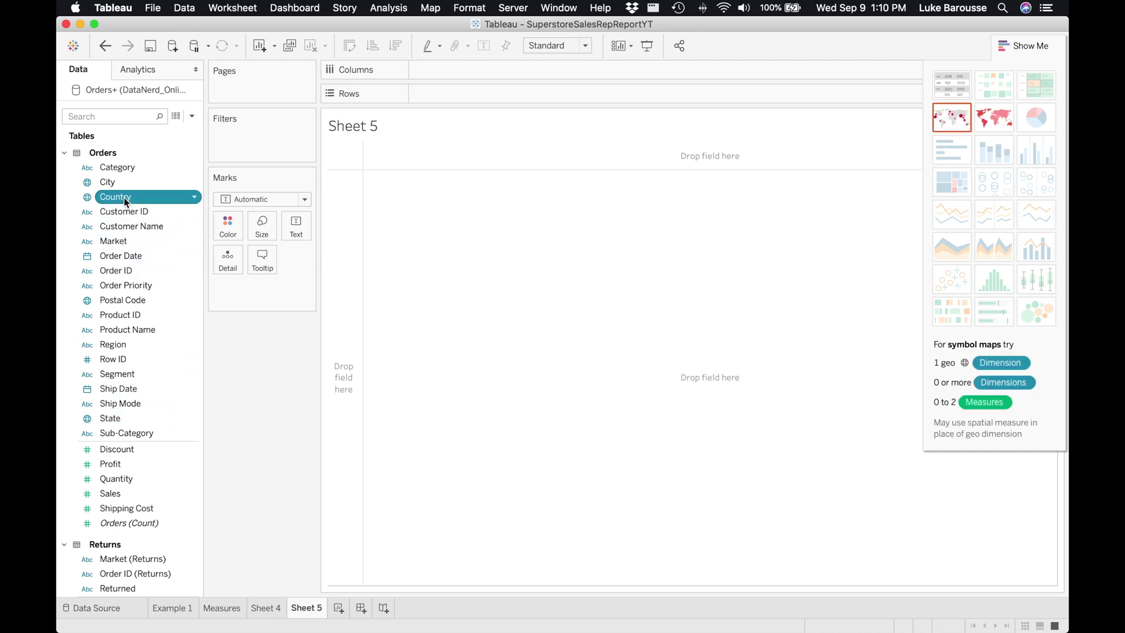
pyautogui.moveTo(126, 202); pyautogui.dragTo(444, 94)
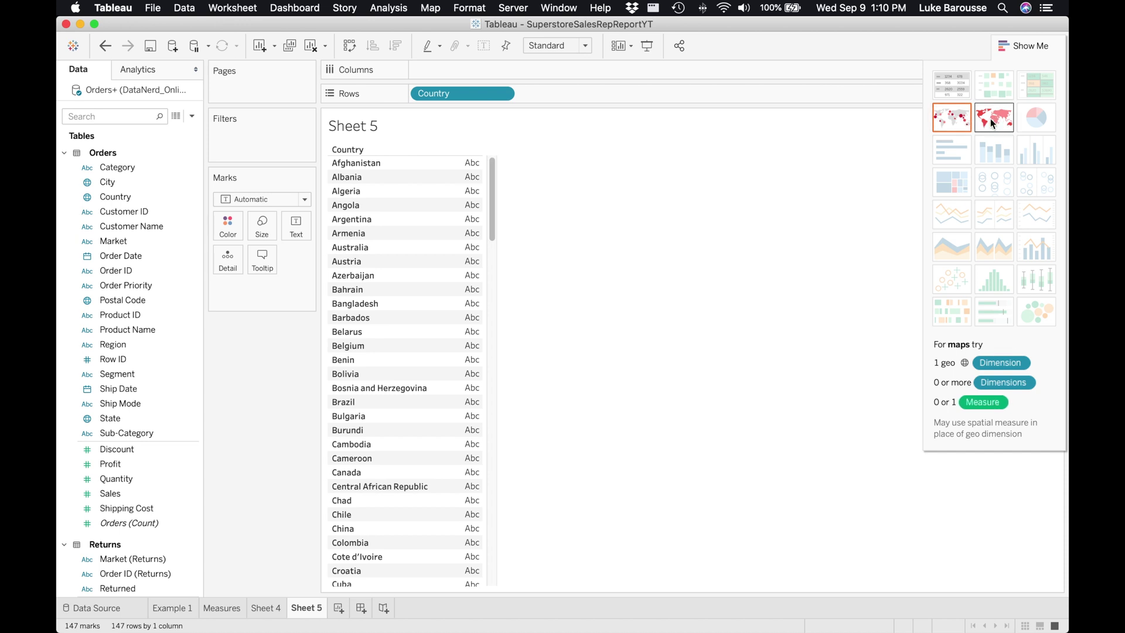
# Turn the country list into a filled world map.
pyautogui.click(990, 118)
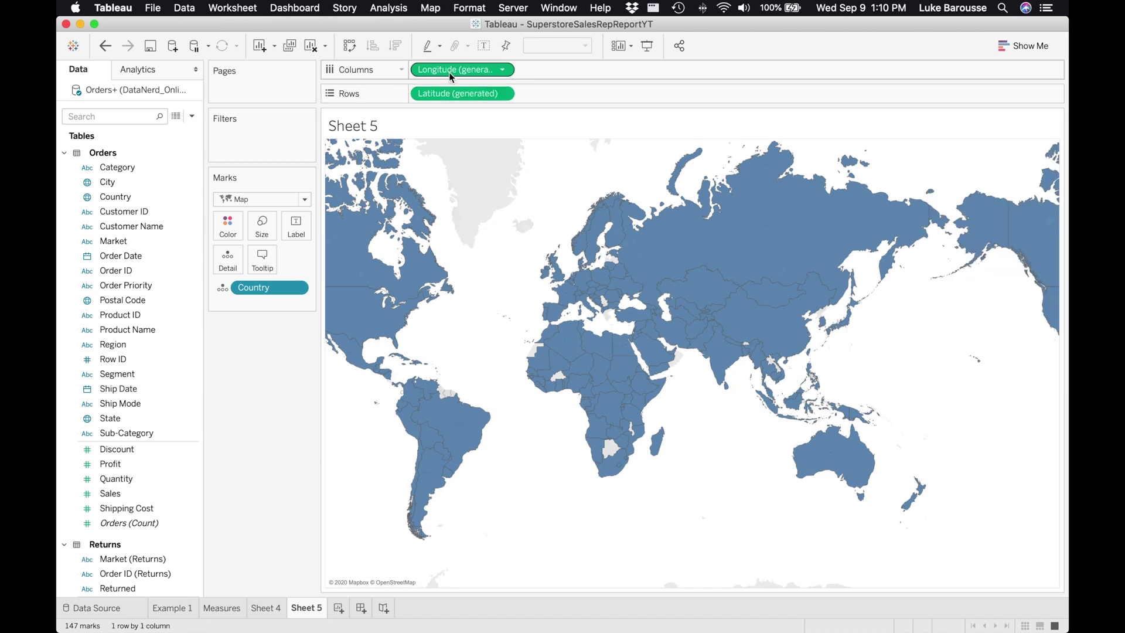
pyautogui.moveTo(766, 225)
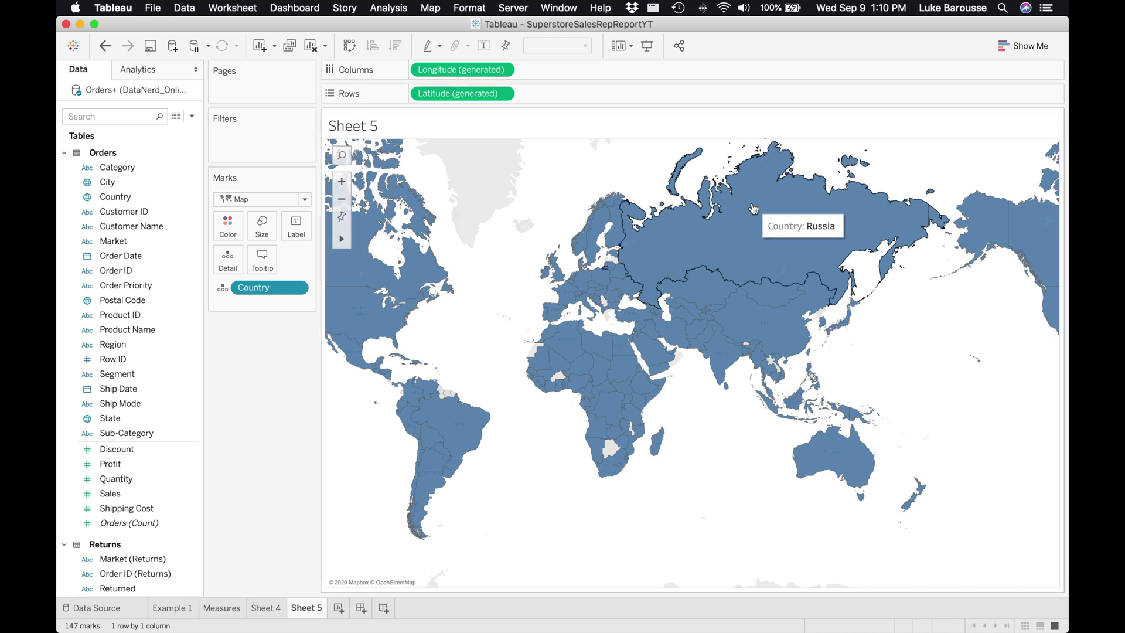
pyautogui.moveTo(755, 327)
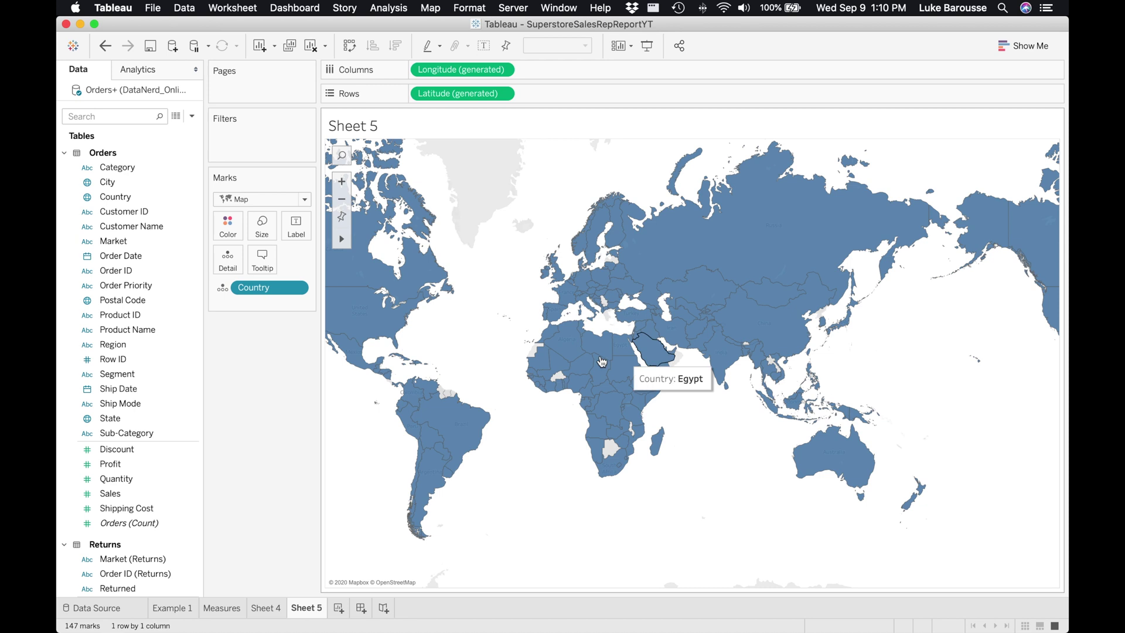
pyautogui.moveTo(582, 368)
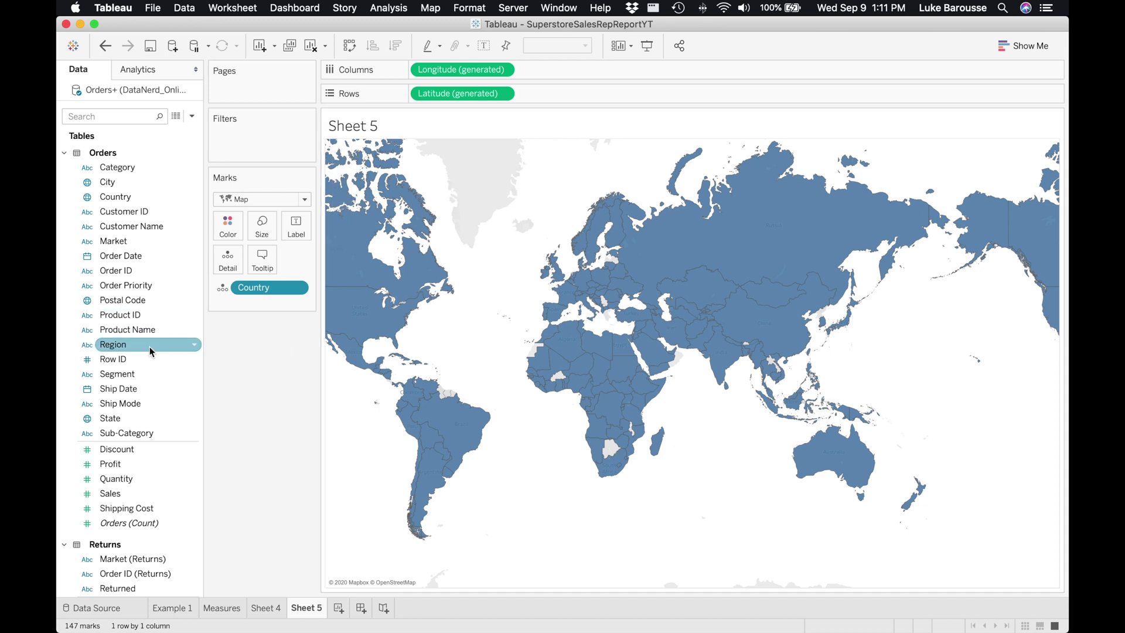
# Shade each country by SUM(Sales), with the legend ranging from 151 to 2,297,201.
pyautogui.scroll(-2, 144, 360)
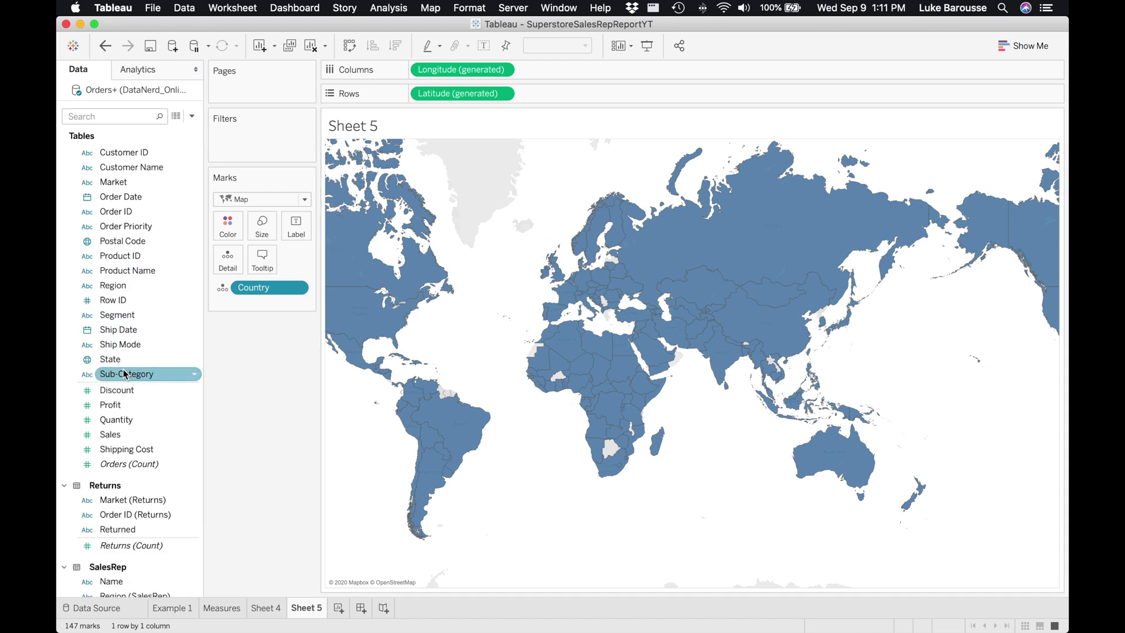
pyautogui.click(116, 434)
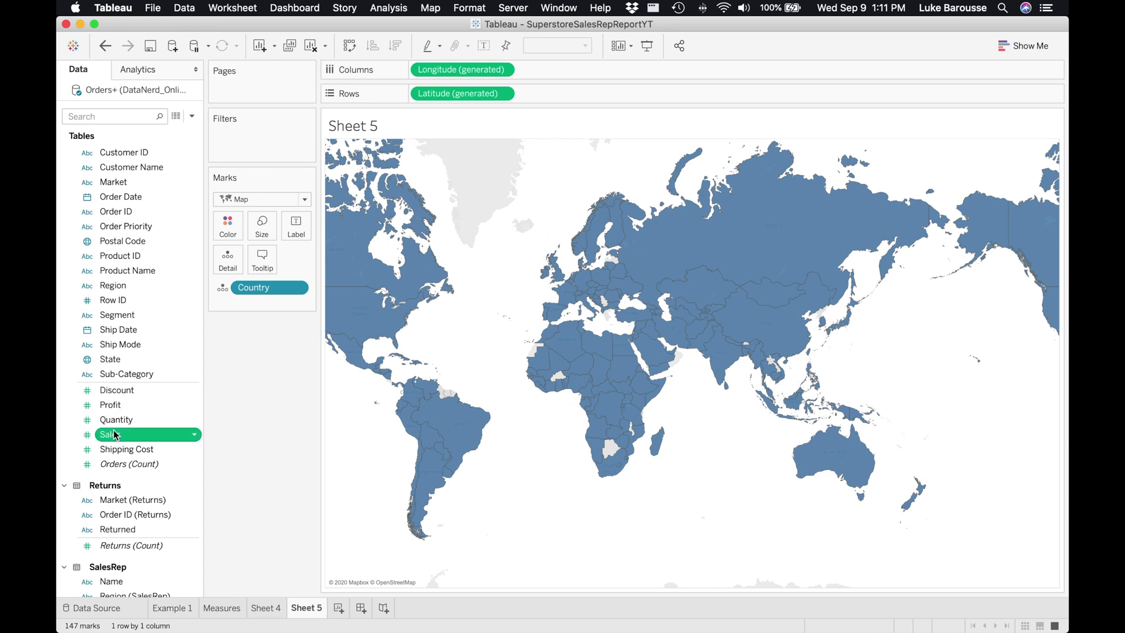
pyautogui.moveTo(115, 435); pyautogui.dragTo(228, 230)
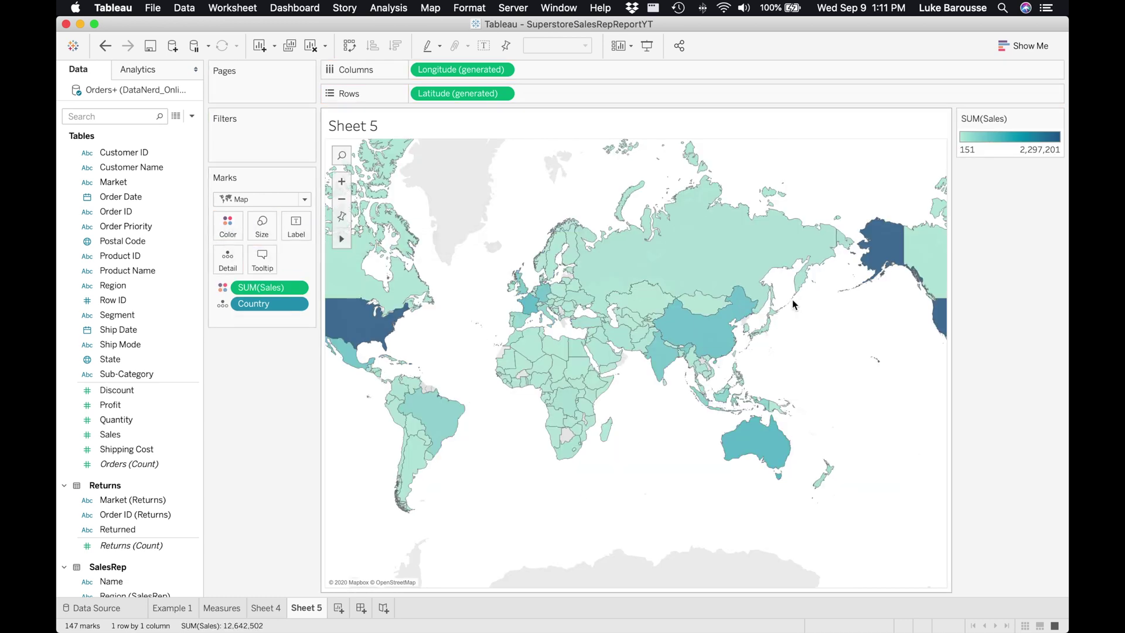
pyautogui.moveTo(762, 273)
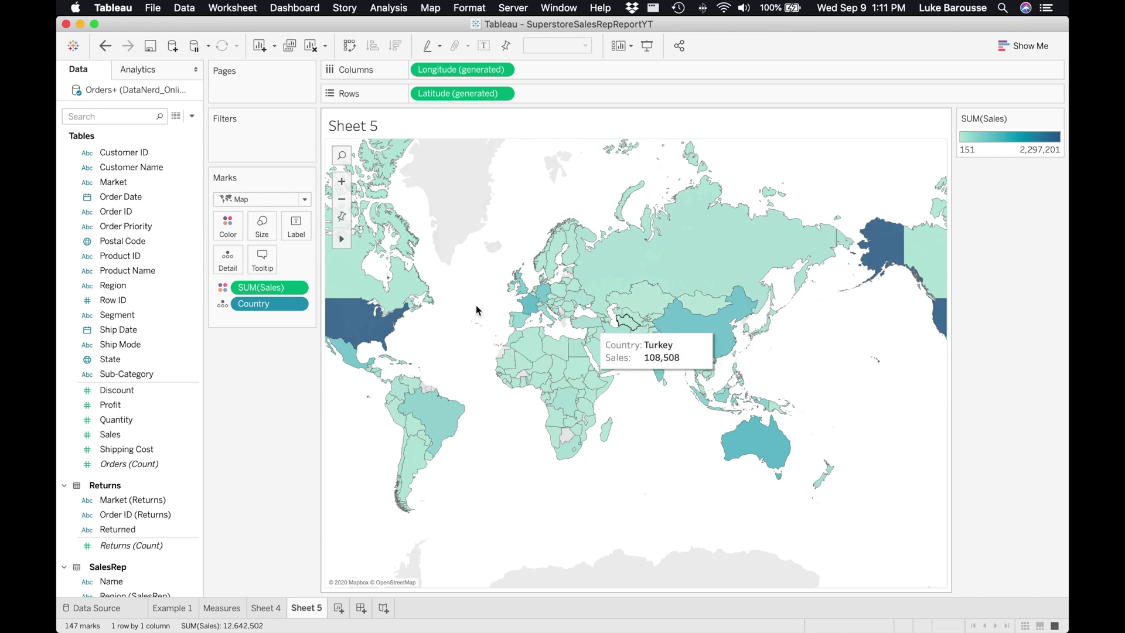
pyautogui.moveTo(368, 316)
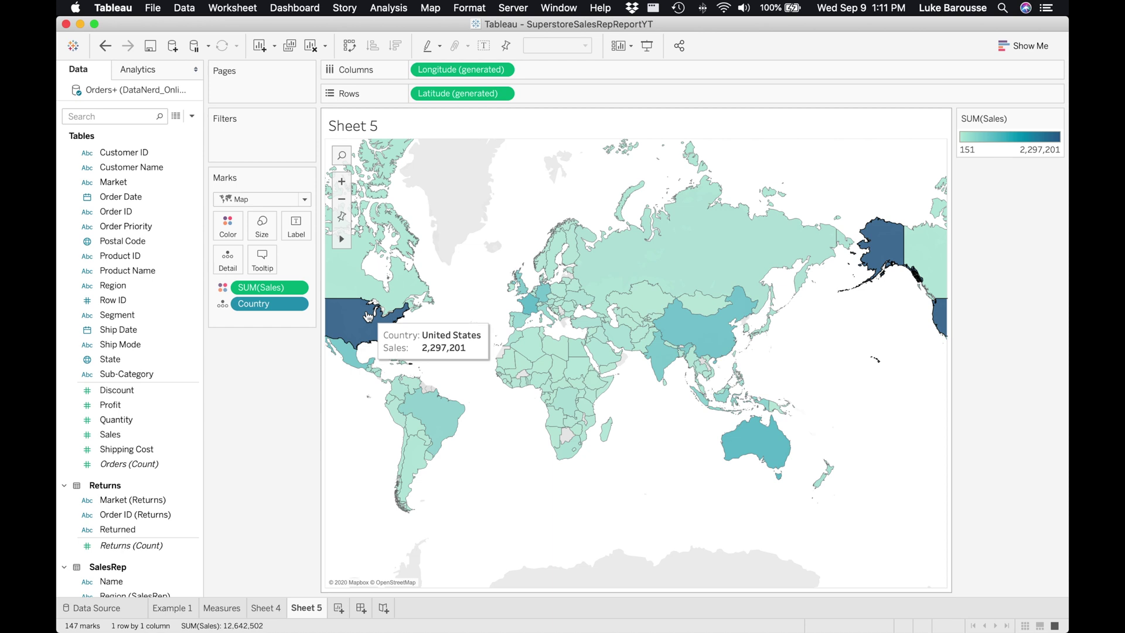
pyautogui.moveTo(717, 271)
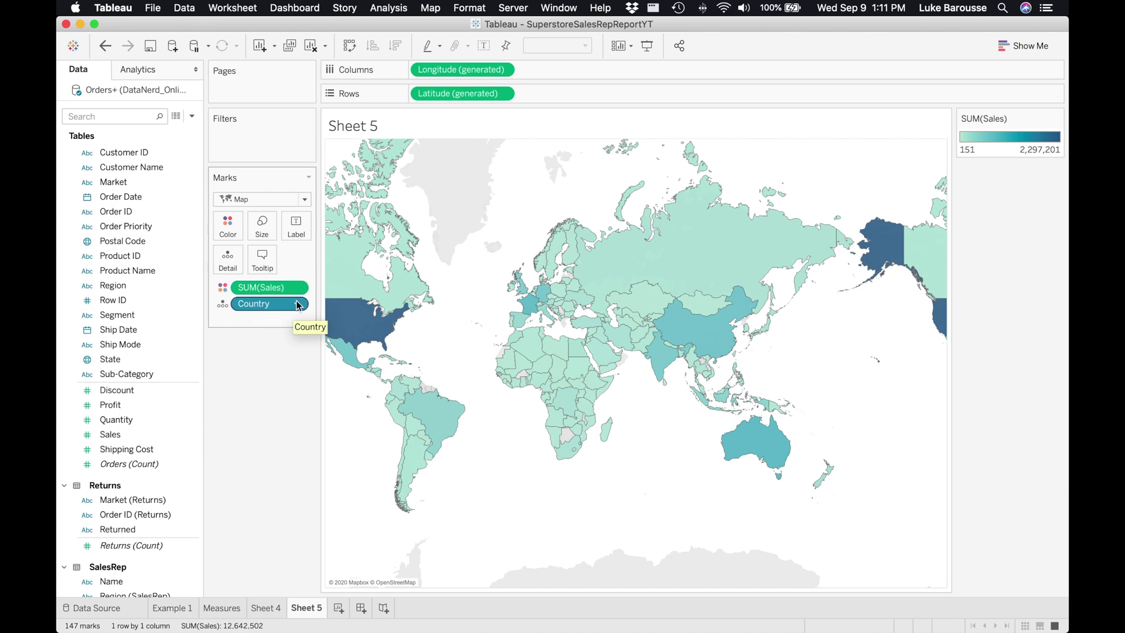
# Review the world map of countries shaded by summed sales.
pyautogui.moveTo(615, 293)
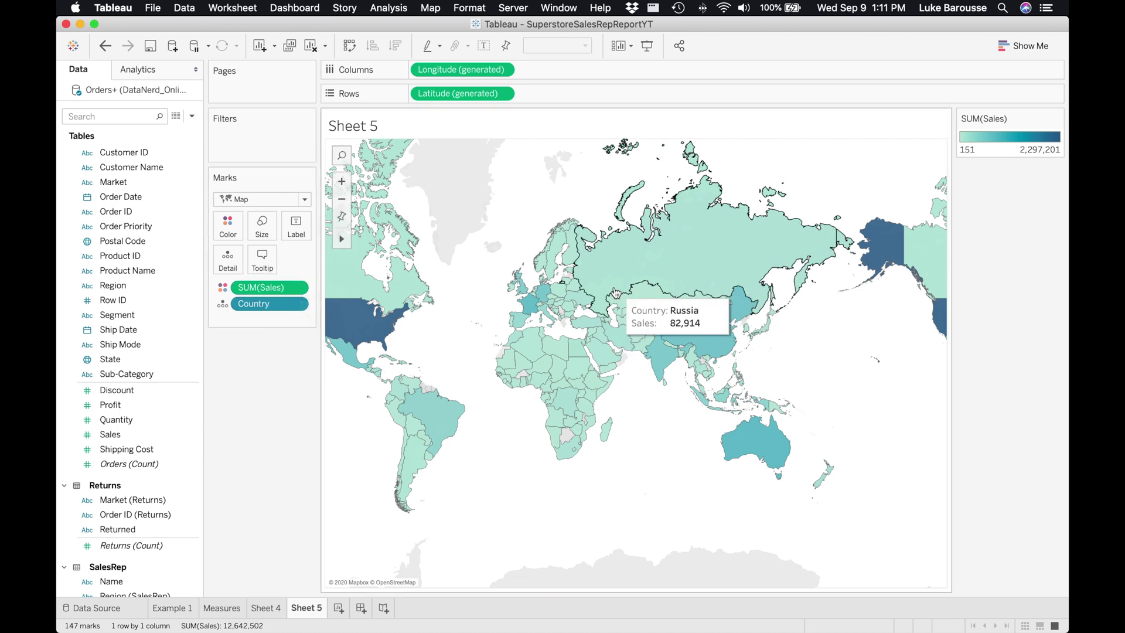